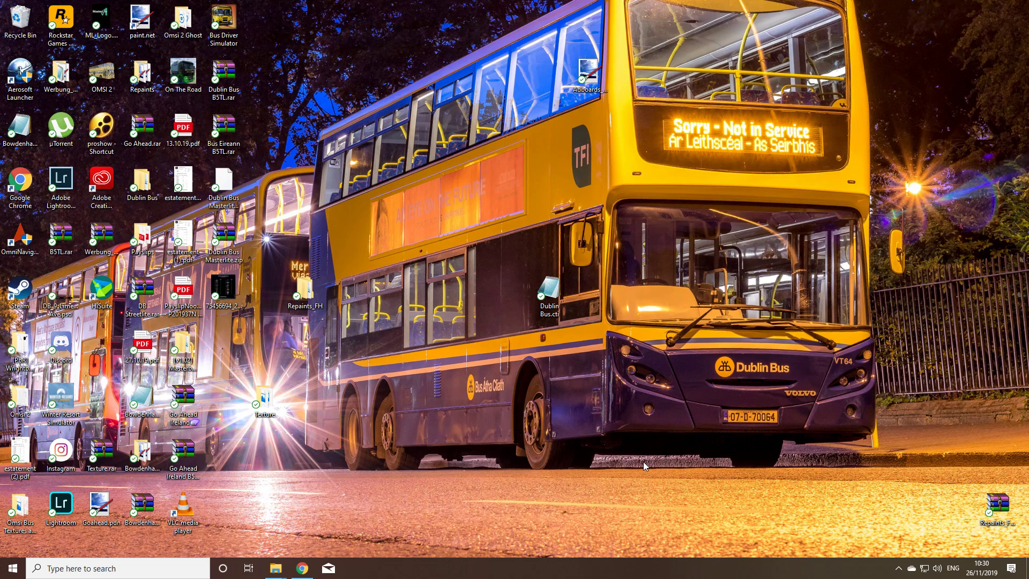
Step: Bring the Chrome browser window with the HOF Suite download page to the front
click(302, 568)
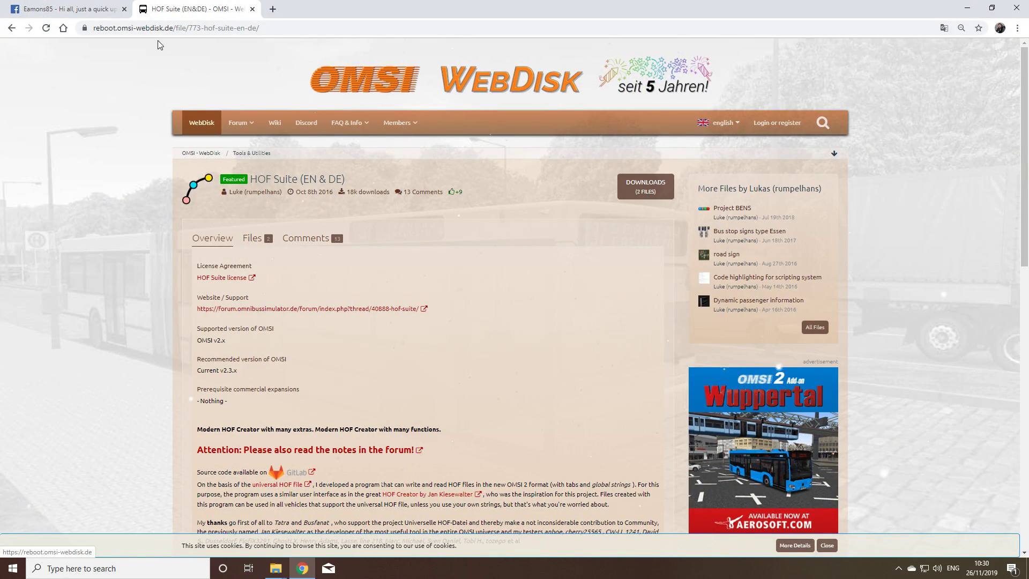
Step: Close the Facebook tab and load Google in a new tab
click(124, 9)
click(145, 9)
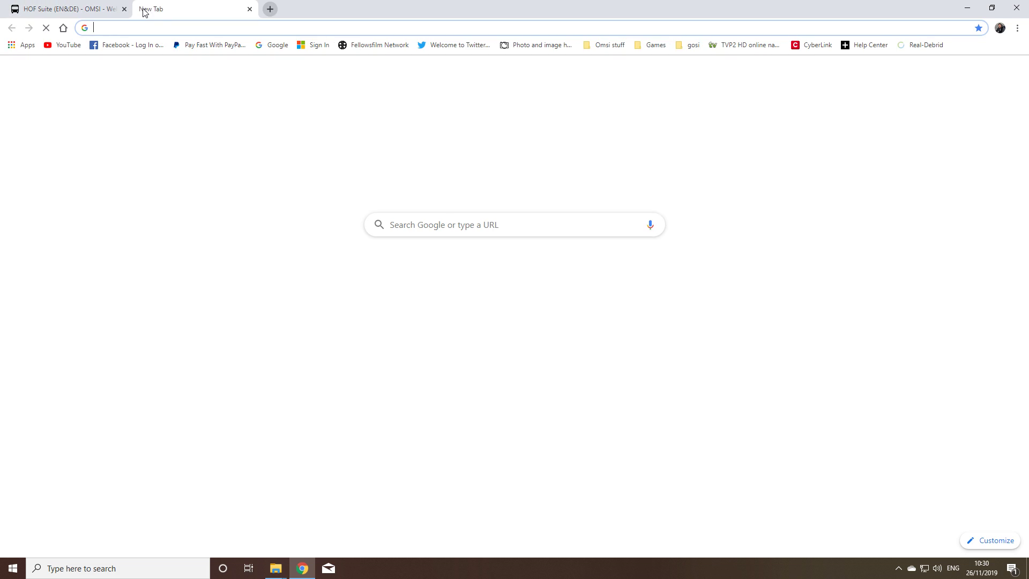
click(277, 46)
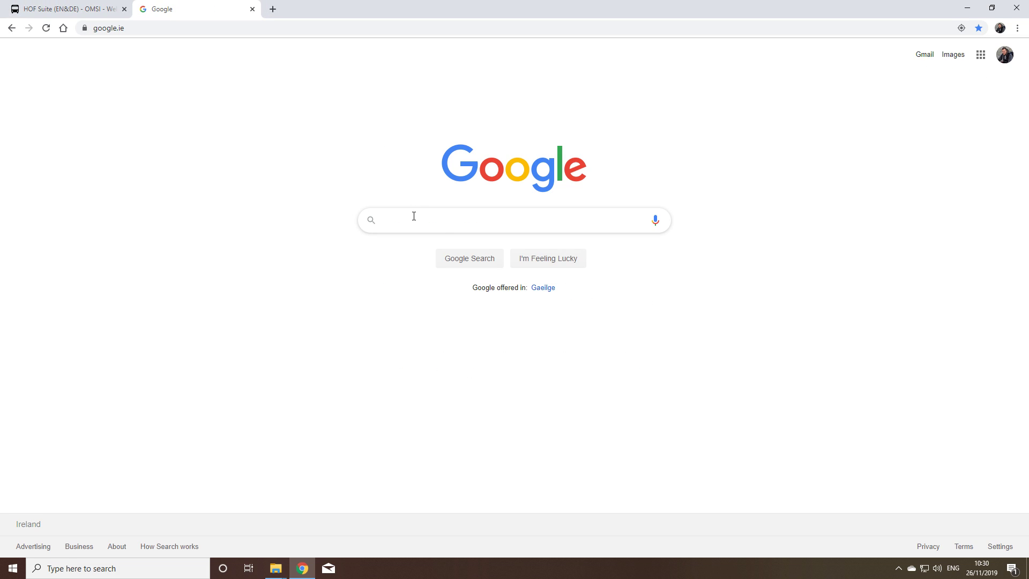
Step: Reopen the HOF Suite (EN & DE) page from the Google search results
click(95, 12)
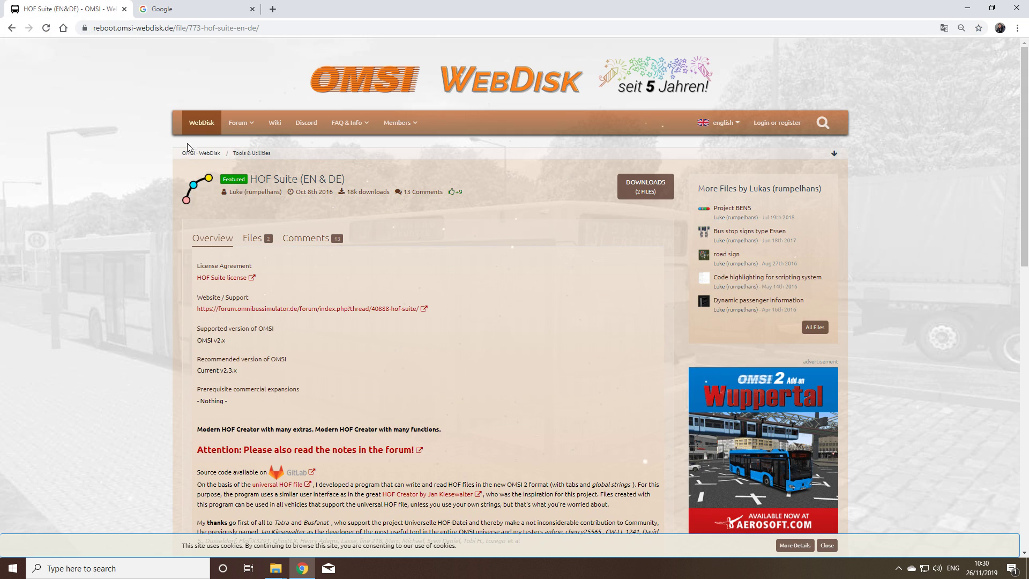
click(13, 29)
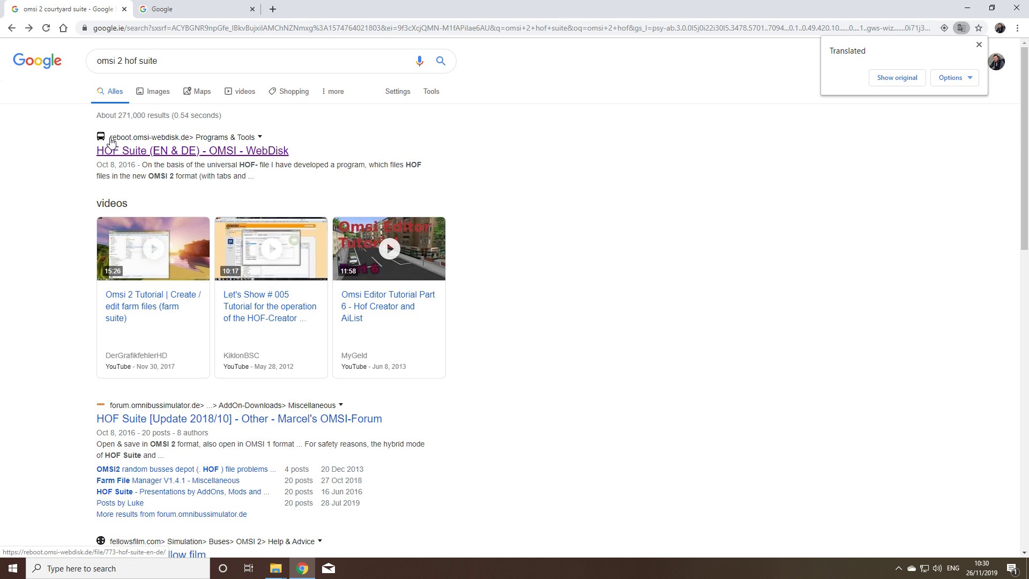
click(150, 152)
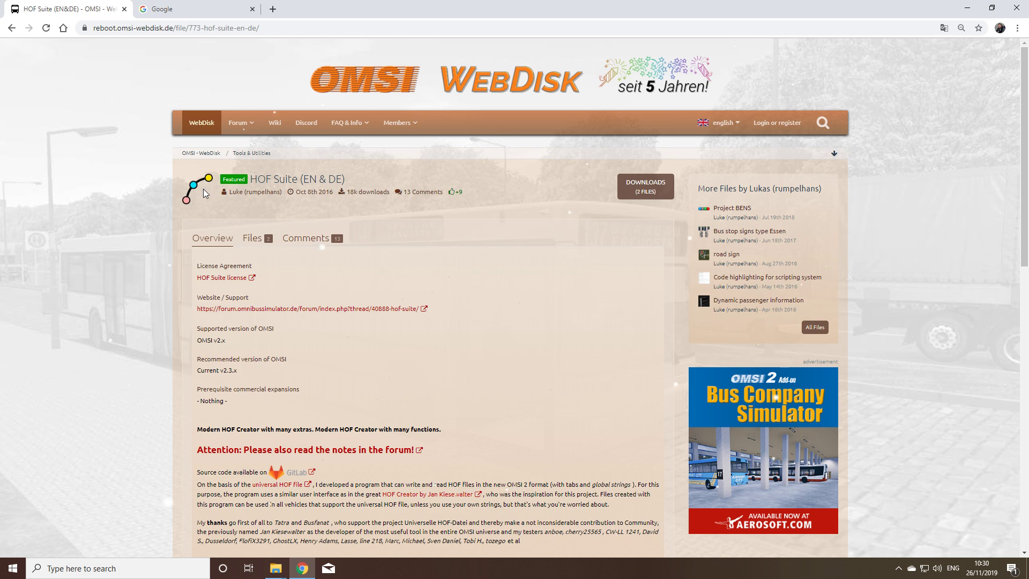
Step: Show the HOF Suite 1.5.3 and 1.4 downloads, then switch to the OMSI 2 folder window
click(645, 191)
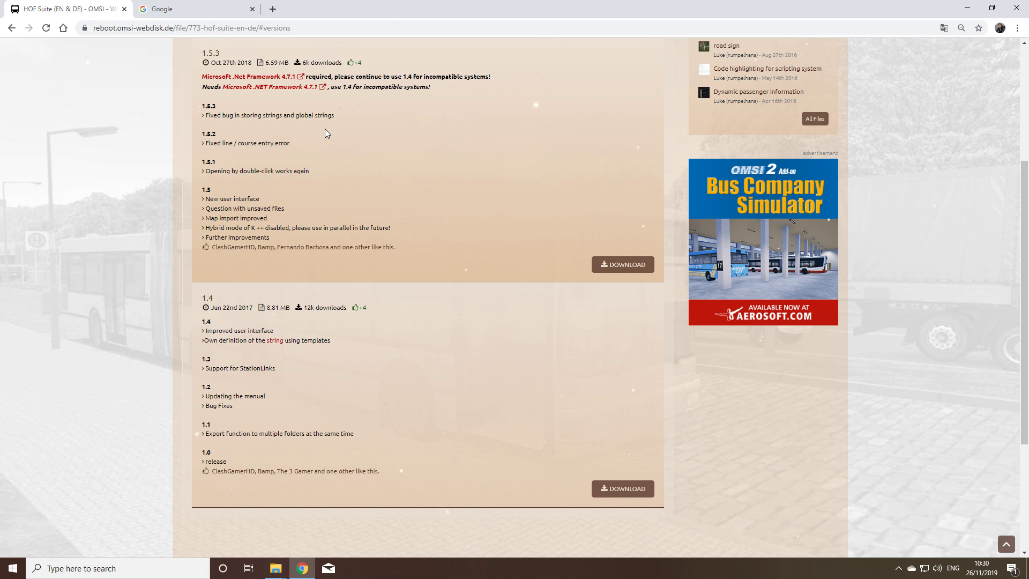
scroll(348, 213, up, 1)
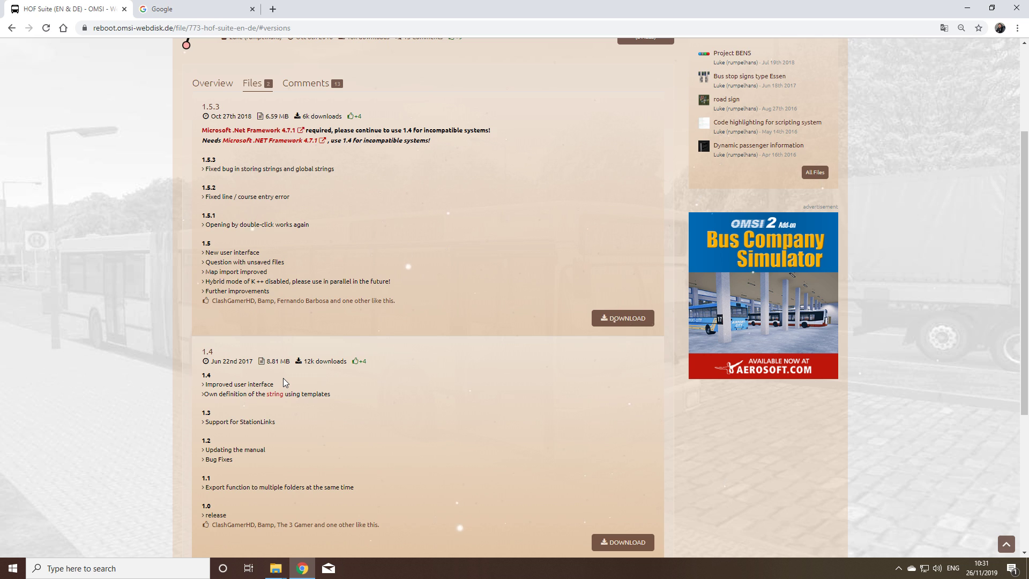
mouse_move(275, 569)
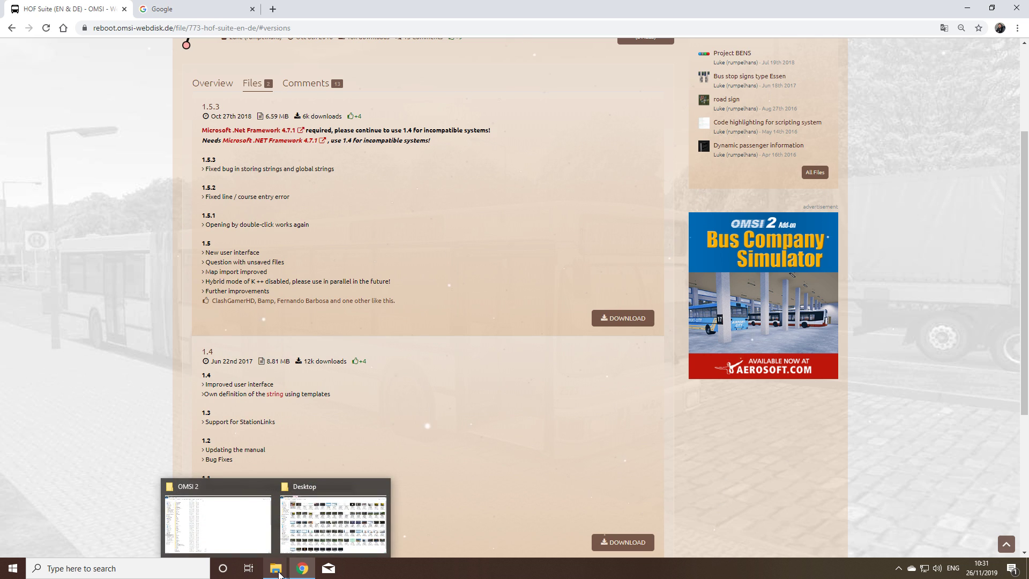
mouse_move(248, 546)
click(246, 536)
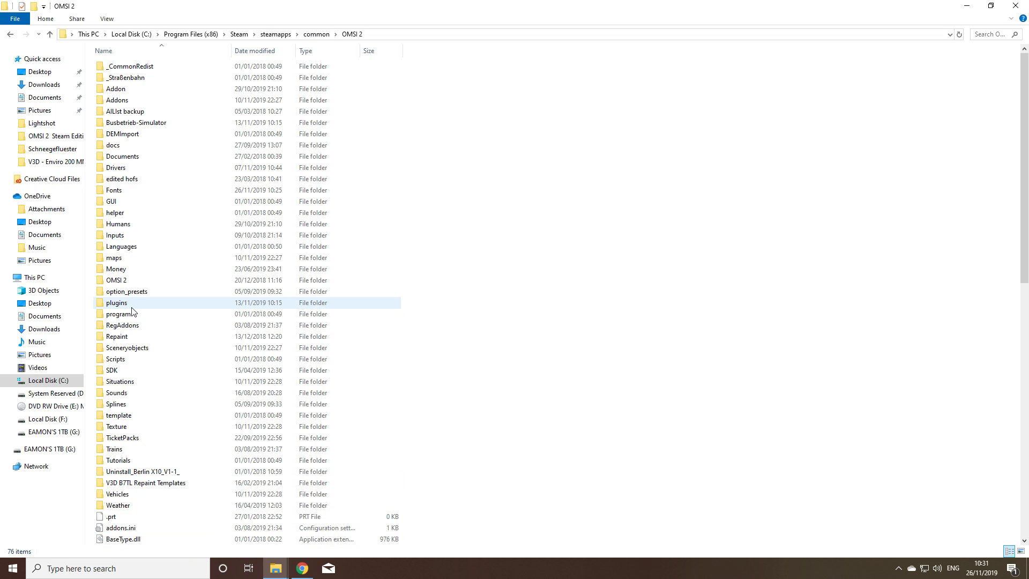
Step: Open Vehicles, then the [v1.02] Masterbus Masterlite folder in OMSI 2
mouse_move(132, 308)
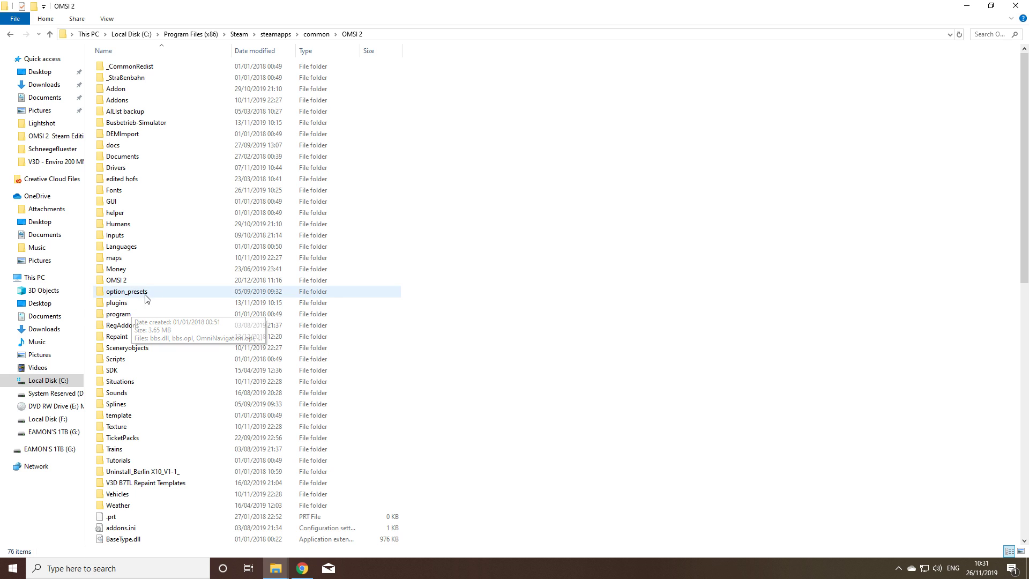
double_click(127, 494)
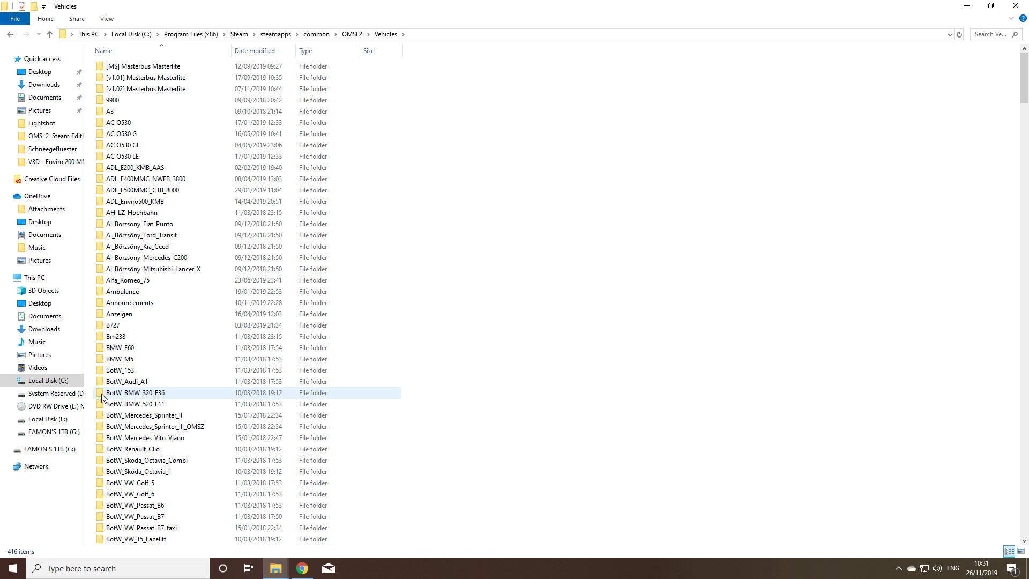
mouse_move(102, 396)
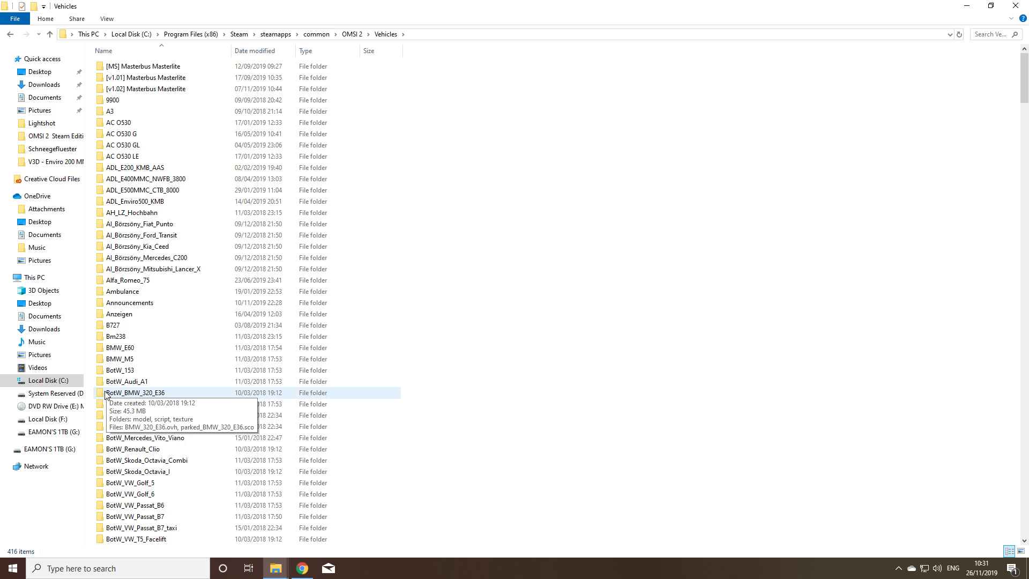
double_click(207, 91)
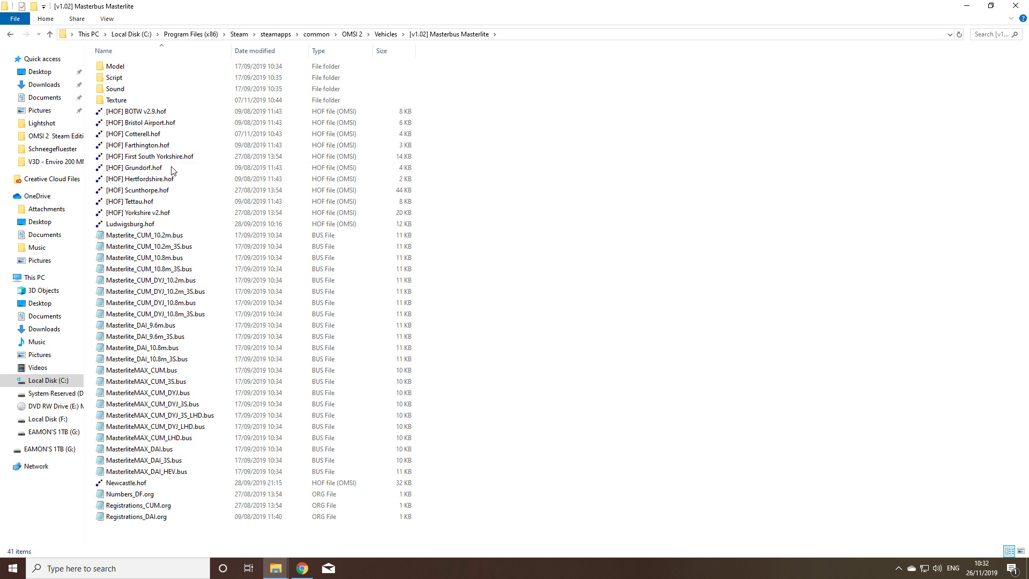
Step: Select Newcastle.hof and close the open HOF Suite window
drag(456, 108, 295, 232)
click(517, 212)
click(133, 485)
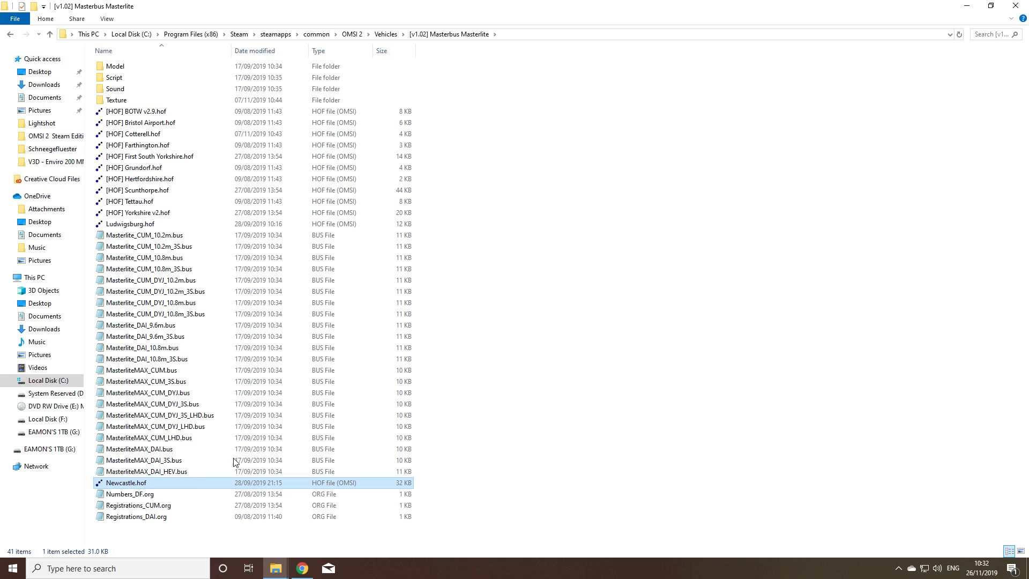
click(721, 154)
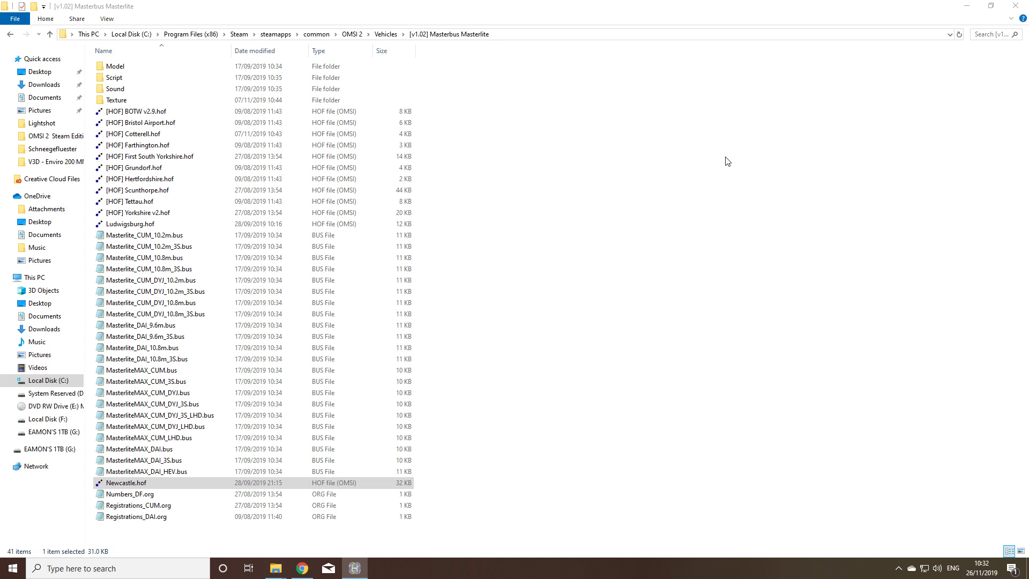
Step: Confirm Newcastle.hof opens with HOF Suite, then open it
right_click(121, 486)
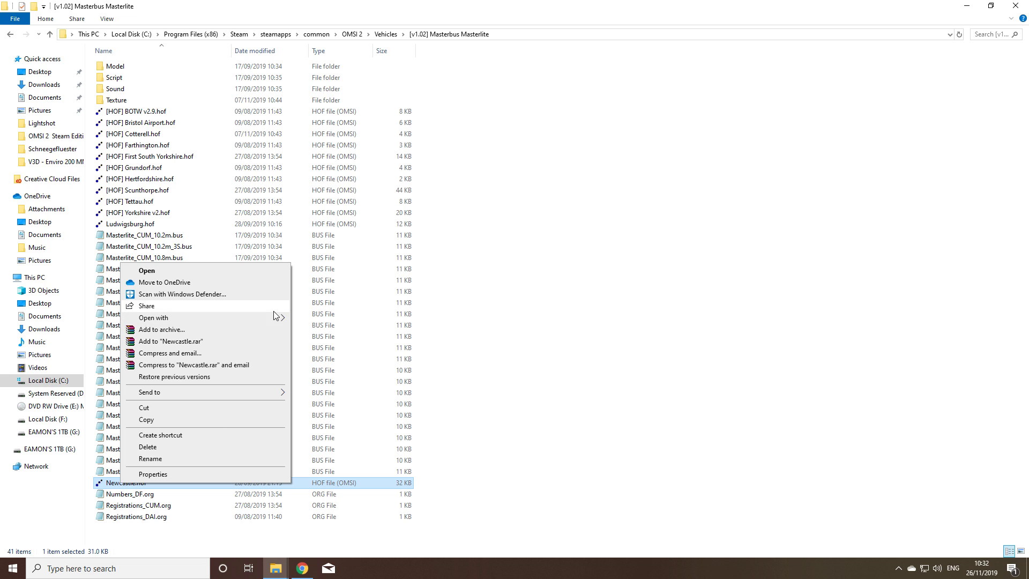
mouse_move(274, 319)
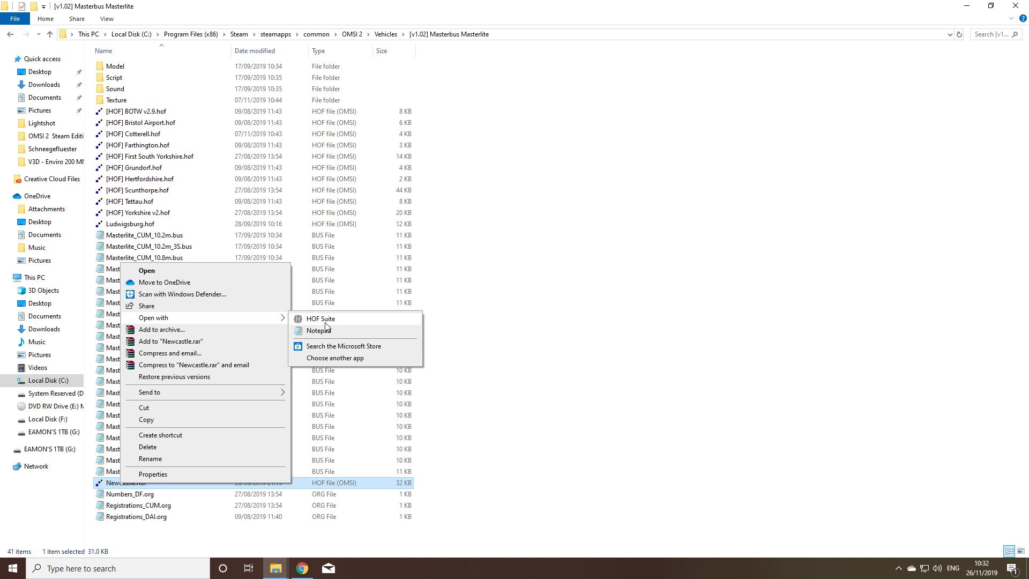
click(502, 343)
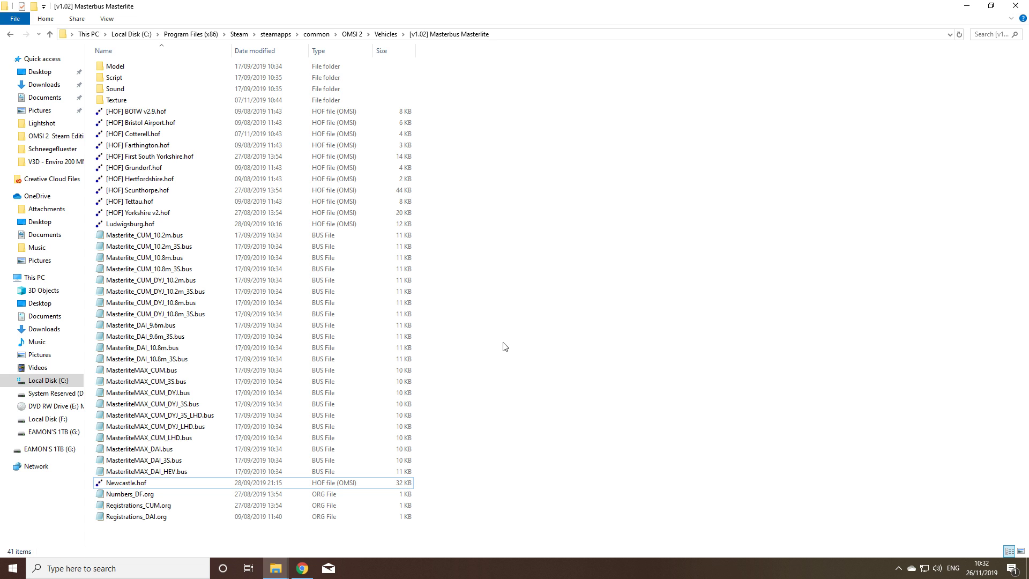
double_click(147, 480)
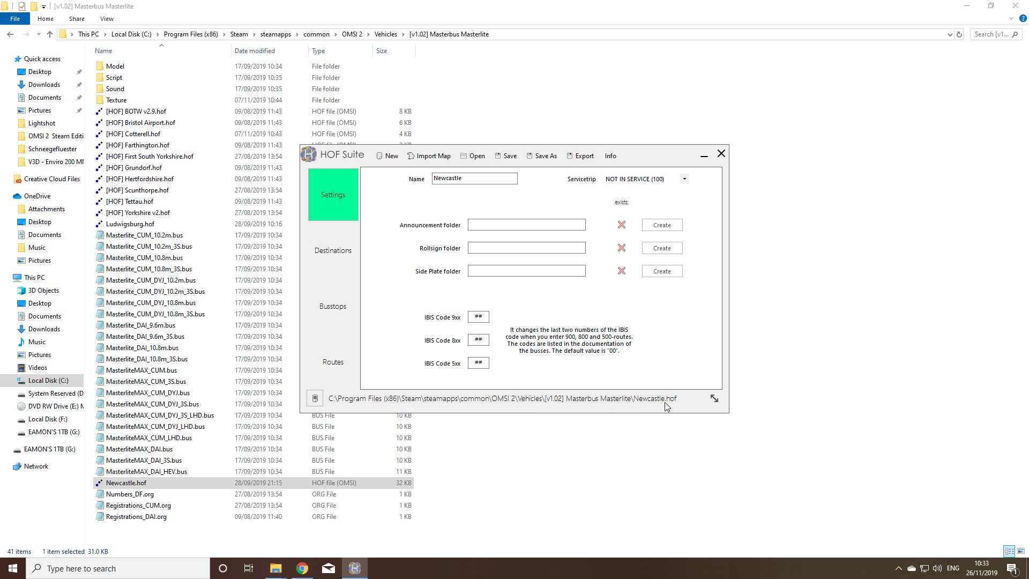
Step: Resize and reposition the HOF Suite window, then show the Destinations page
drag(715, 399, 988, 533)
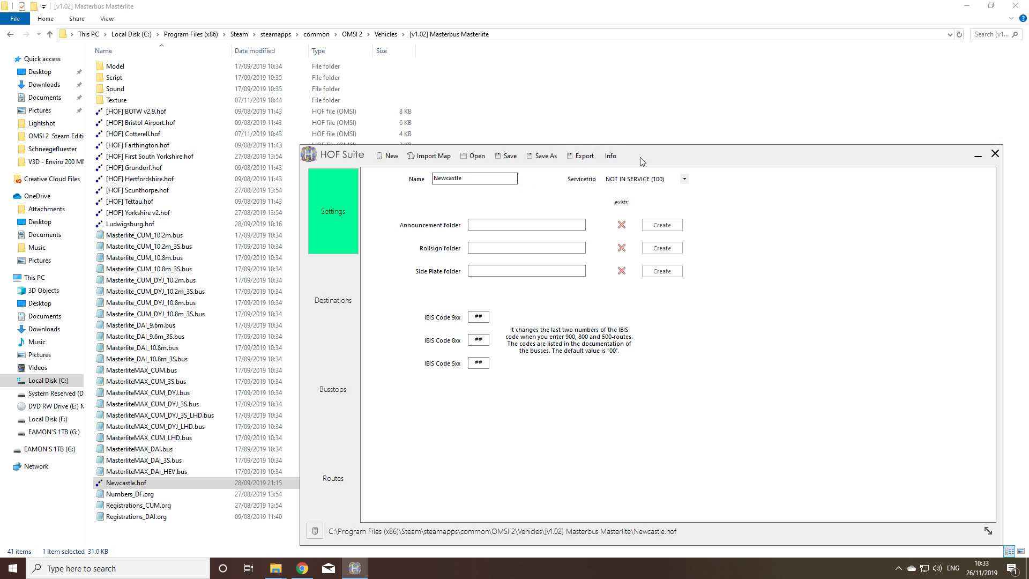
drag(641, 162, 981, 166)
drag(696, 163, 322, 95)
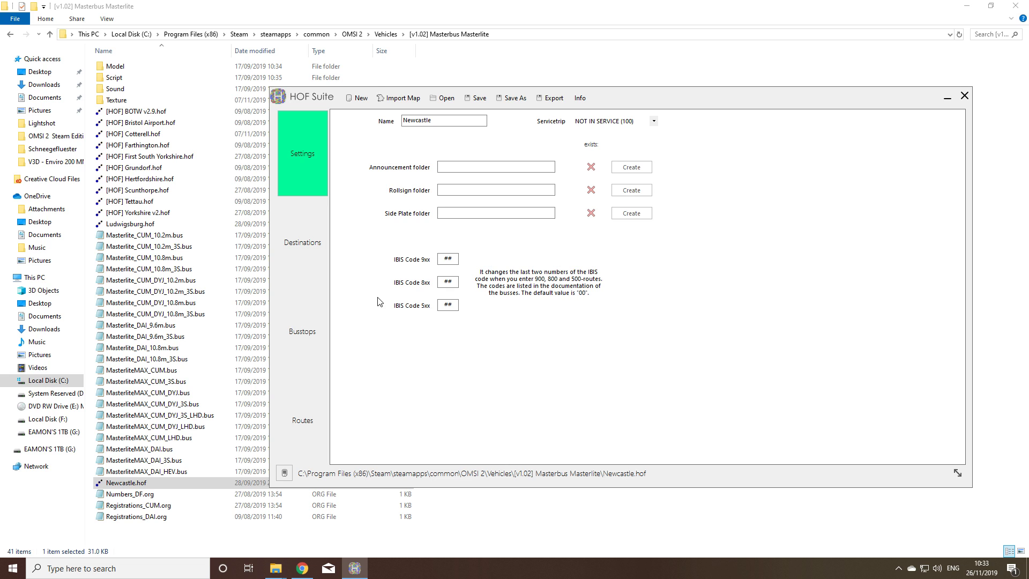
click(310, 246)
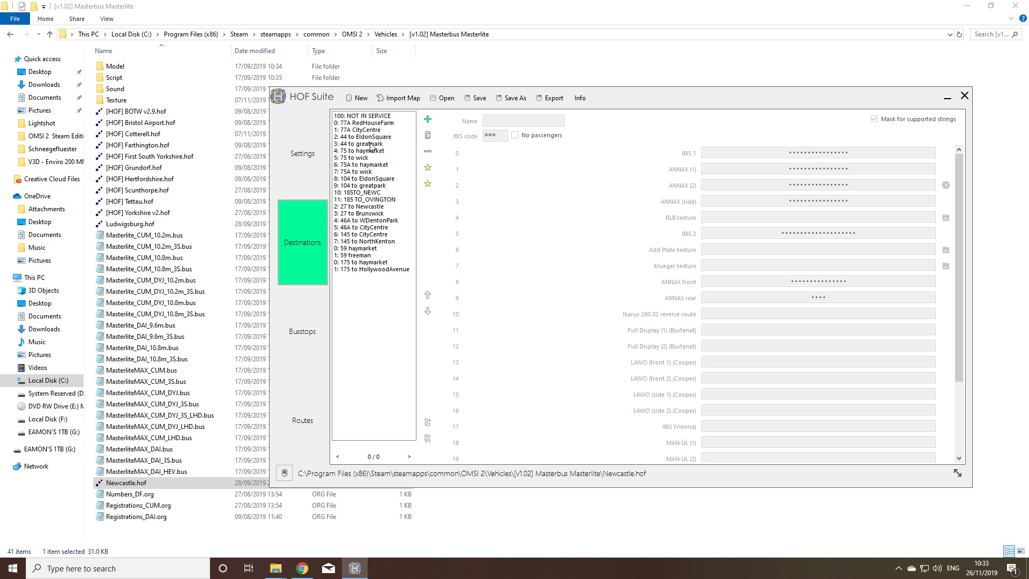
Step: Review destinations 100 NOT IN SERVICE, 77A RedHouseFarm, 77A CityCentre, 44 EldonSquare, 44 greatpark, and 75 haymarket
click(370, 118)
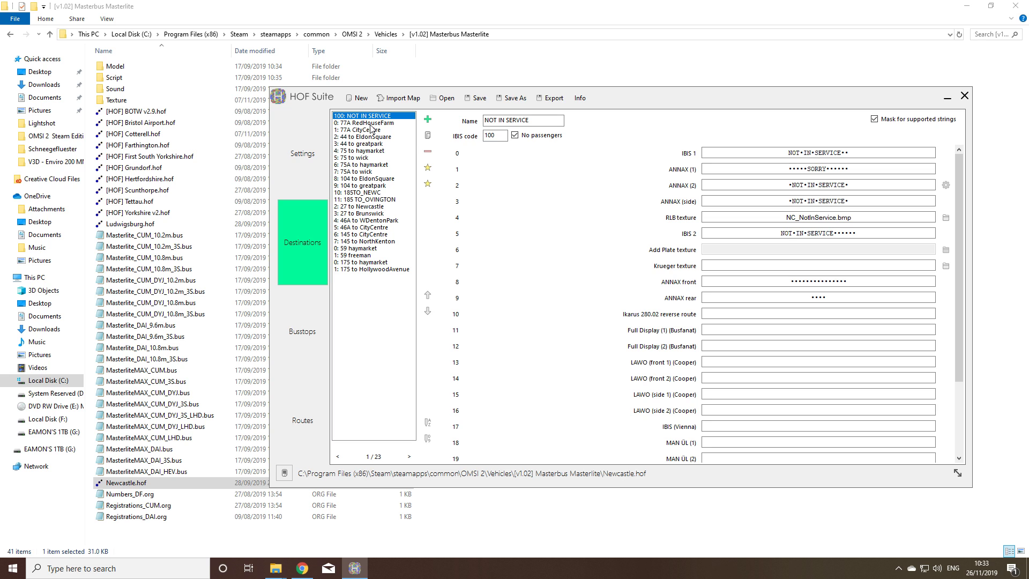
click(371, 125)
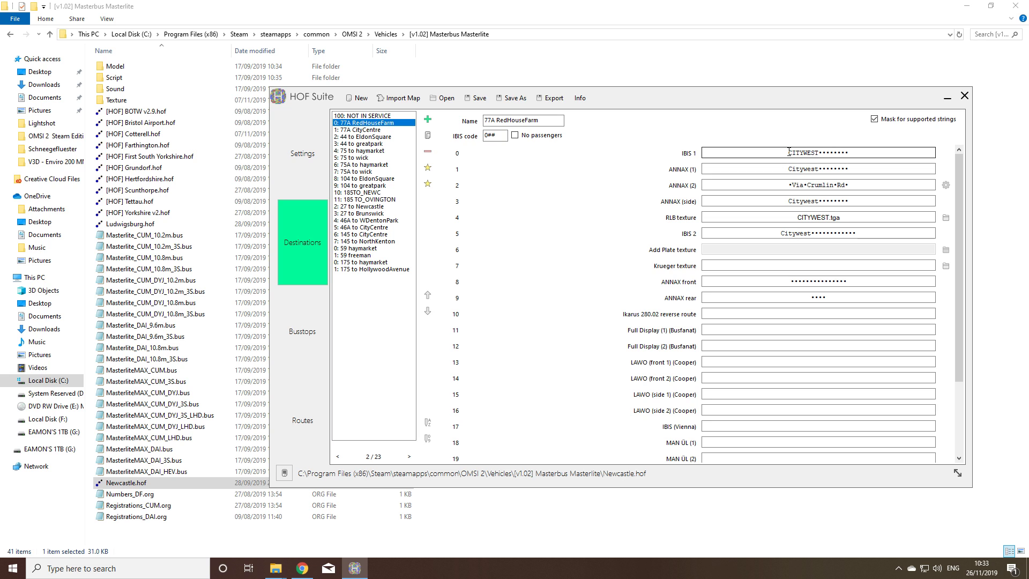
click(370, 132)
click(370, 138)
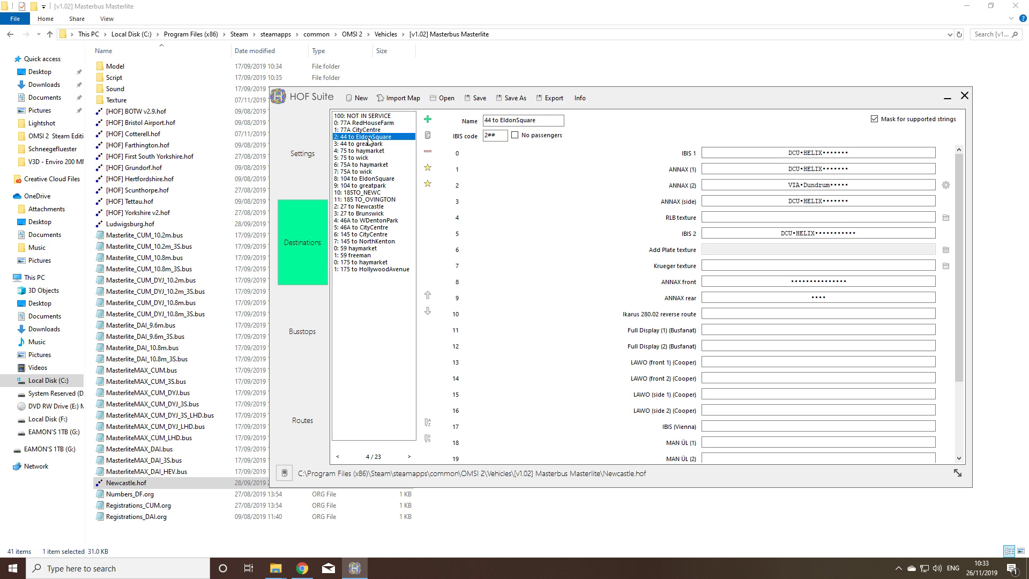
click(370, 144)
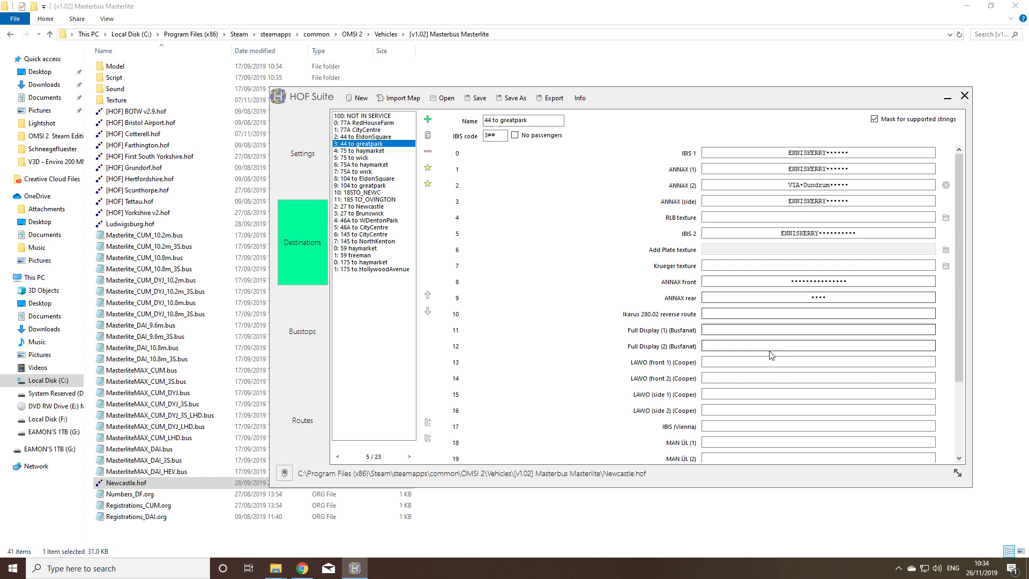
scroll(770, 355, down, 2)
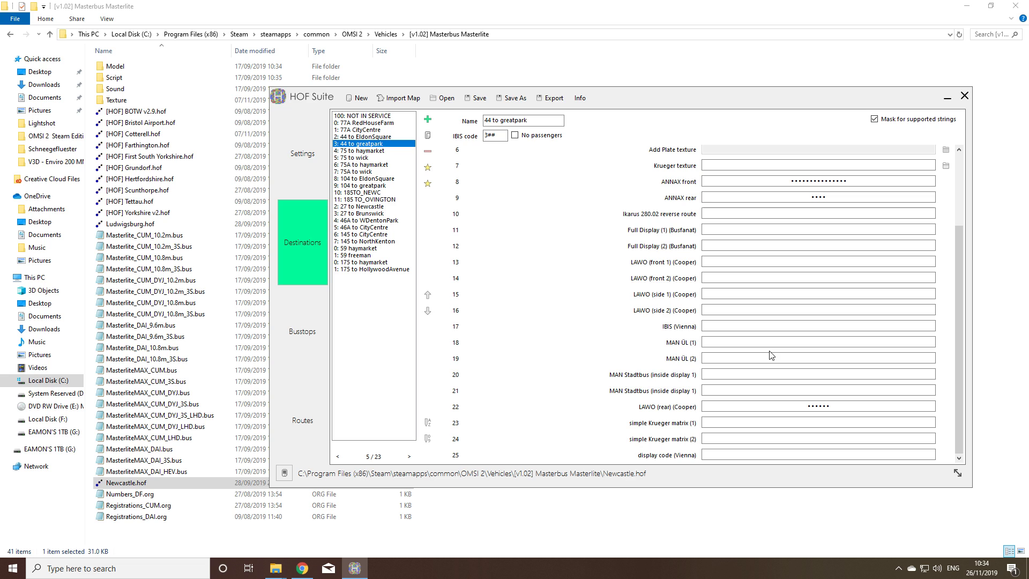
scroll(771, 356, up, 2)
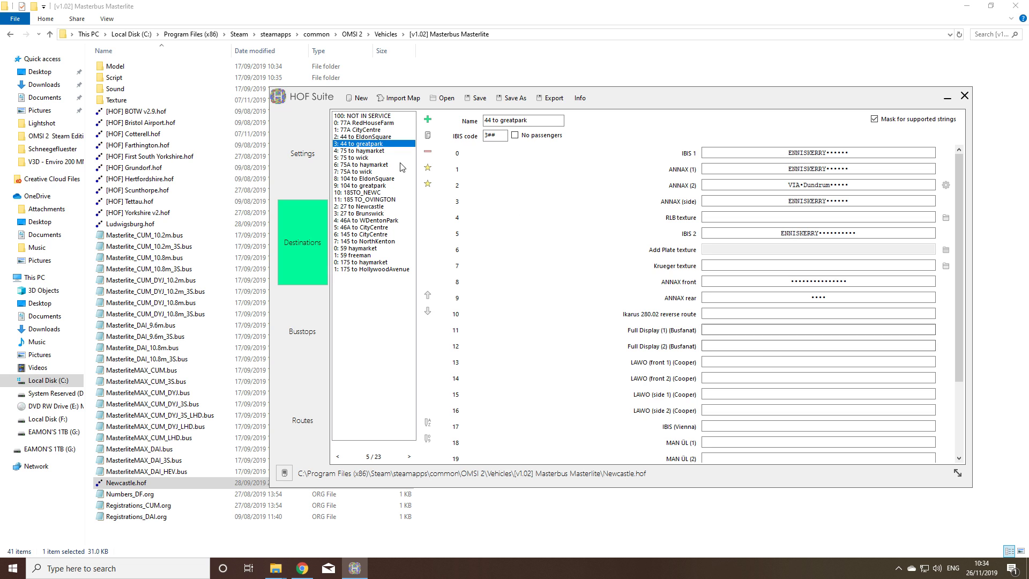
click(371, 152)
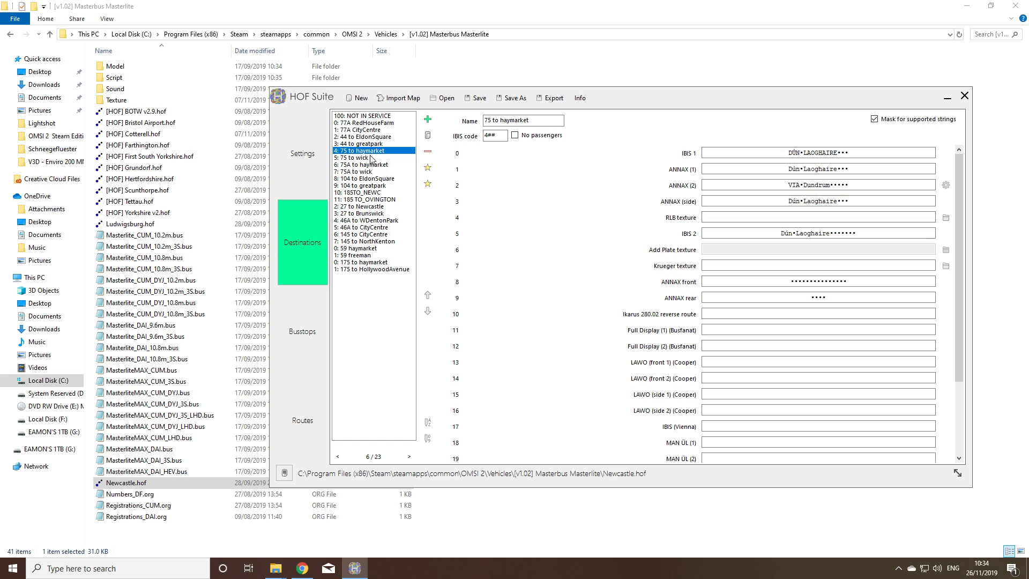